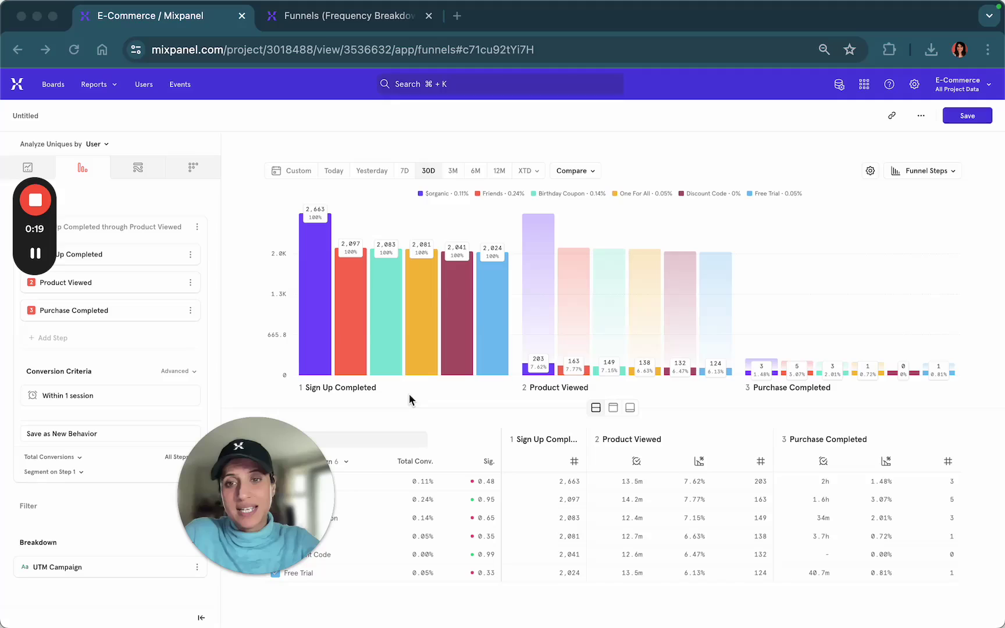
# Display the funnel as a Bar chart.
pyautogui.moveTo(276, 497)
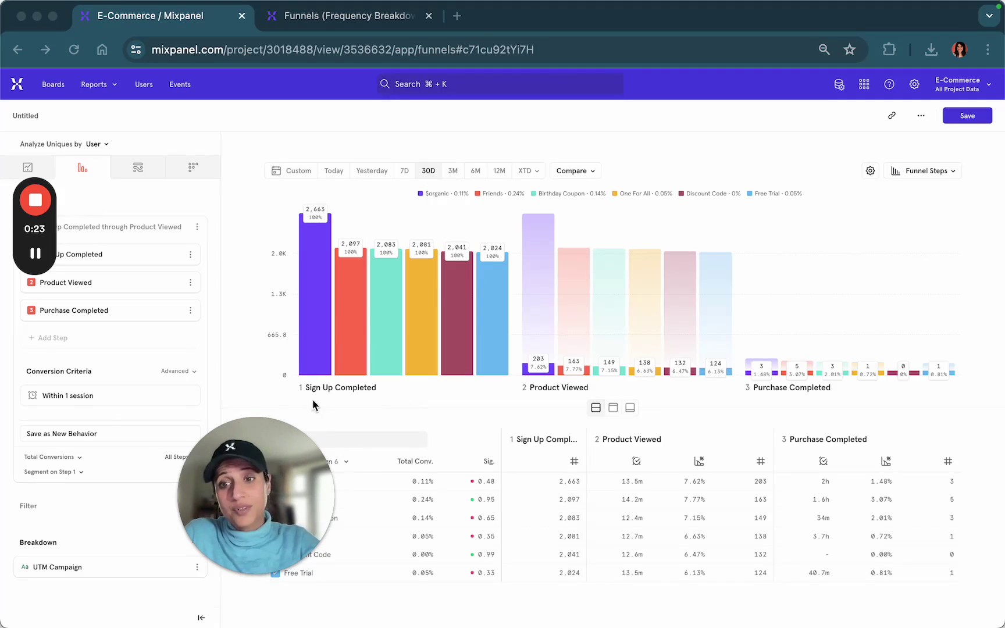
pyautogui.moveTo(276, 488); pyautogui.dragTo(145, 488)
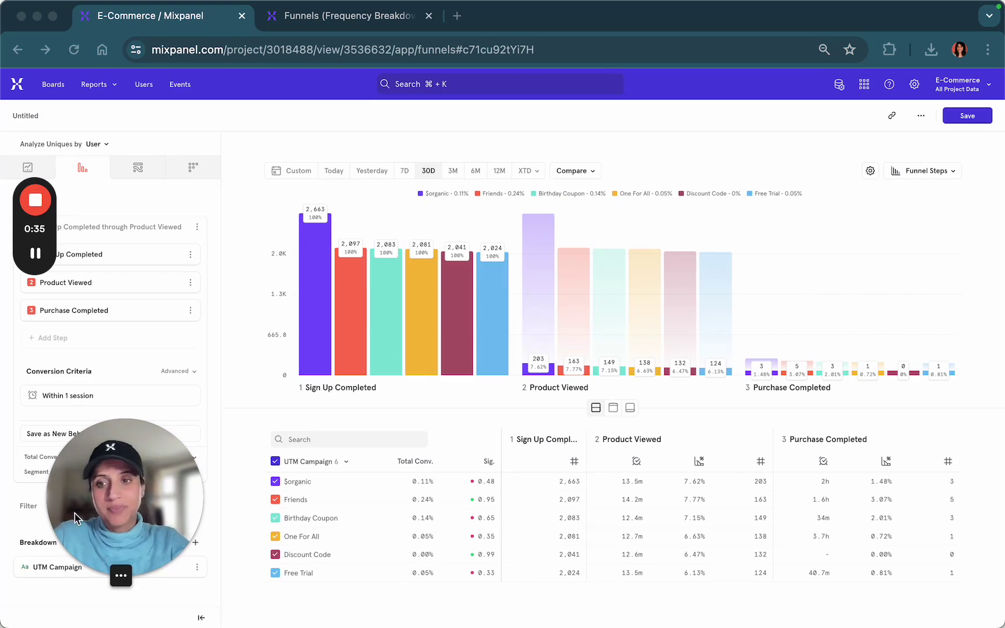
pyautogui.moveTo(135, 503)
pyautogui.mouseDown()
pyautogui.moveTo(275, 507)
pyautogui.moveTo(135, 498)
pyautogui.mouseUp()
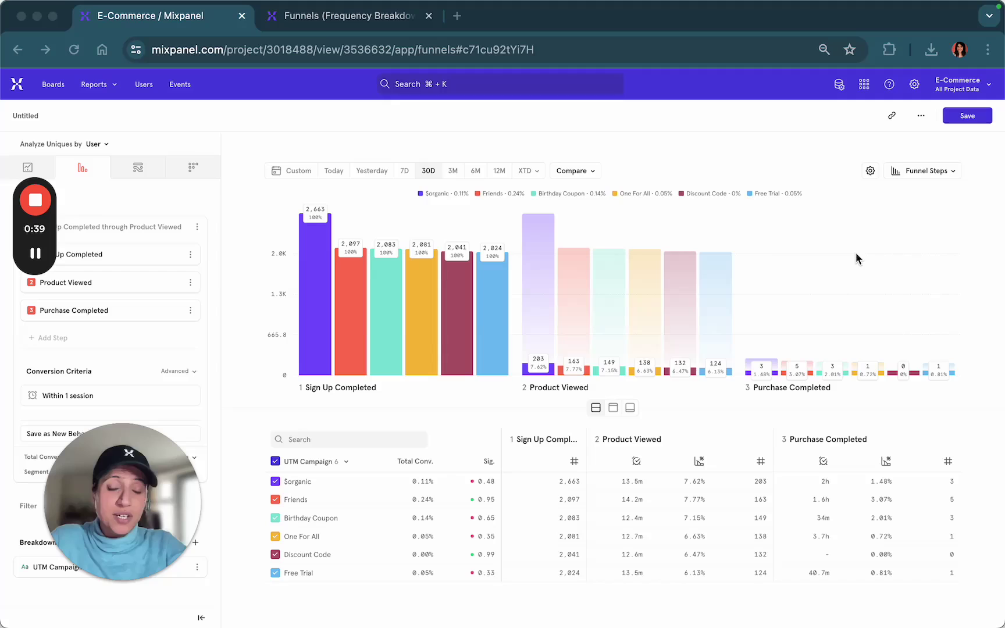
pyautogui.click(938, 173)
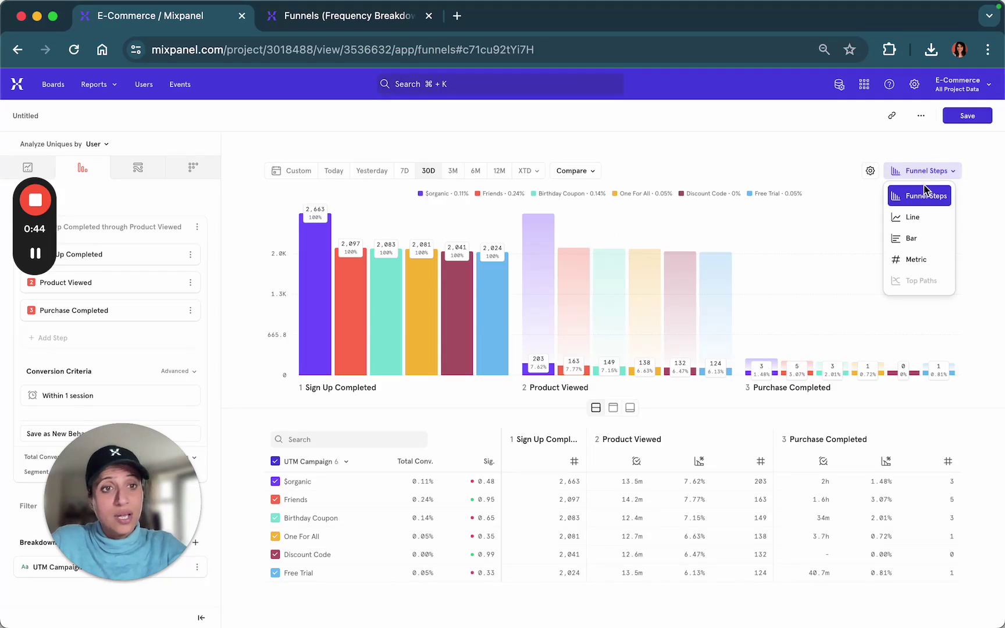
pyautogui.click(920, 236)
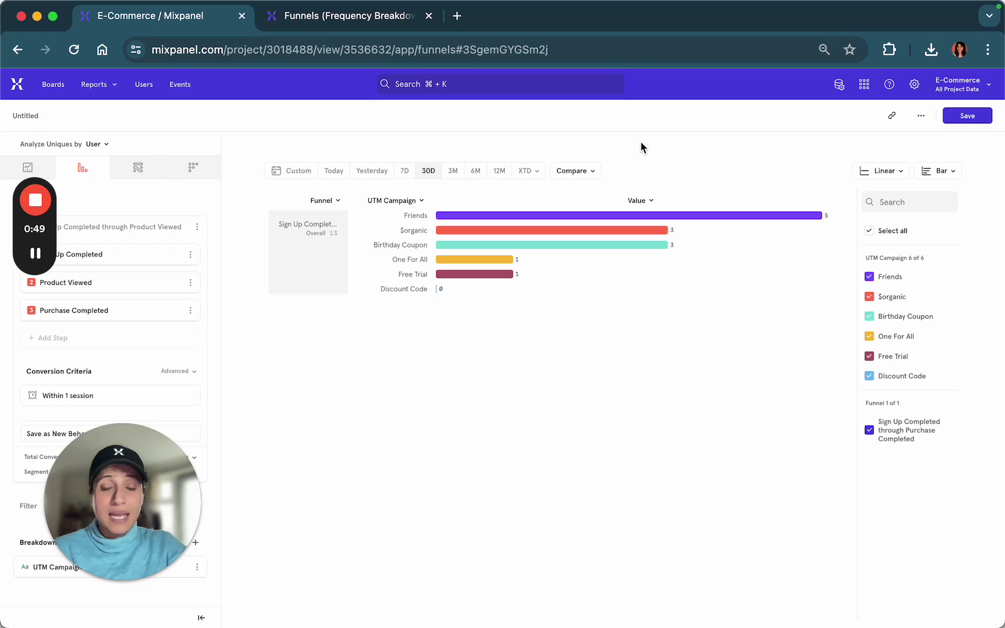
# Compare against the previous month, shown as percent change over baseline.
pyautogui.click(573, 170)
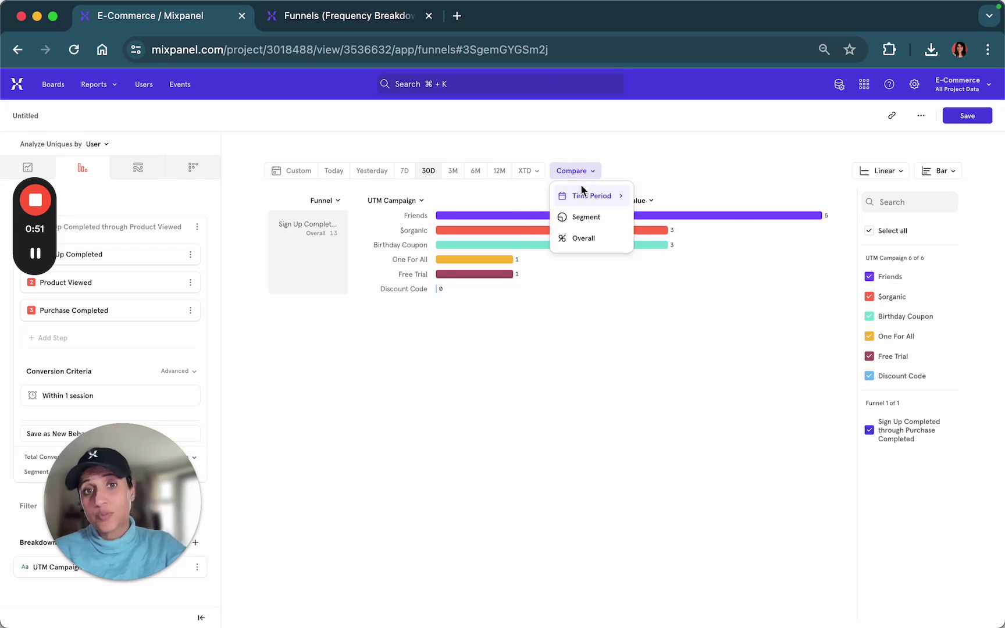
pyautogui.moveTo(581, 193)
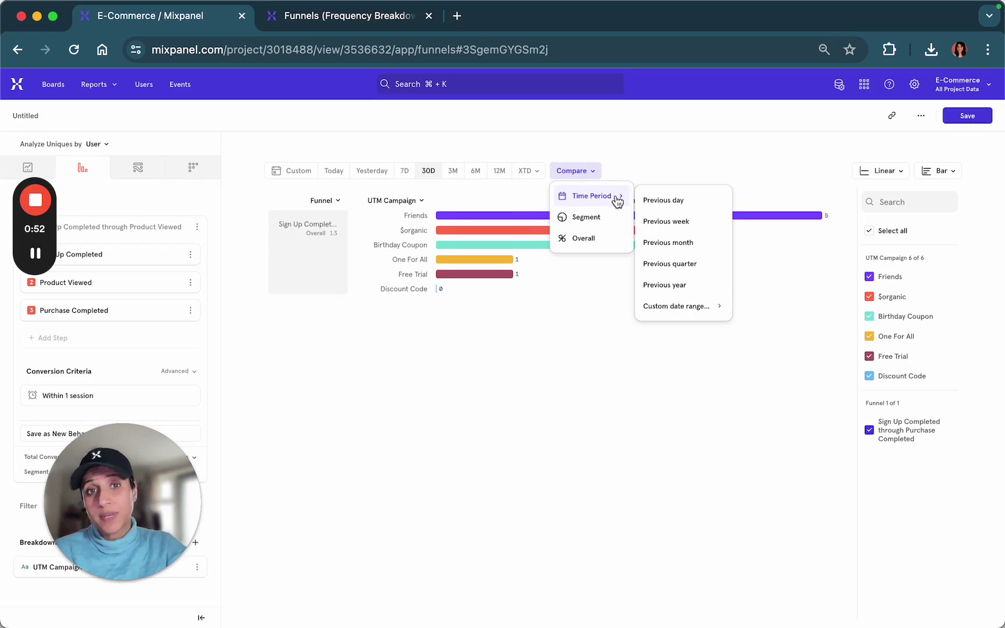
pyautogui.click(663, 242)
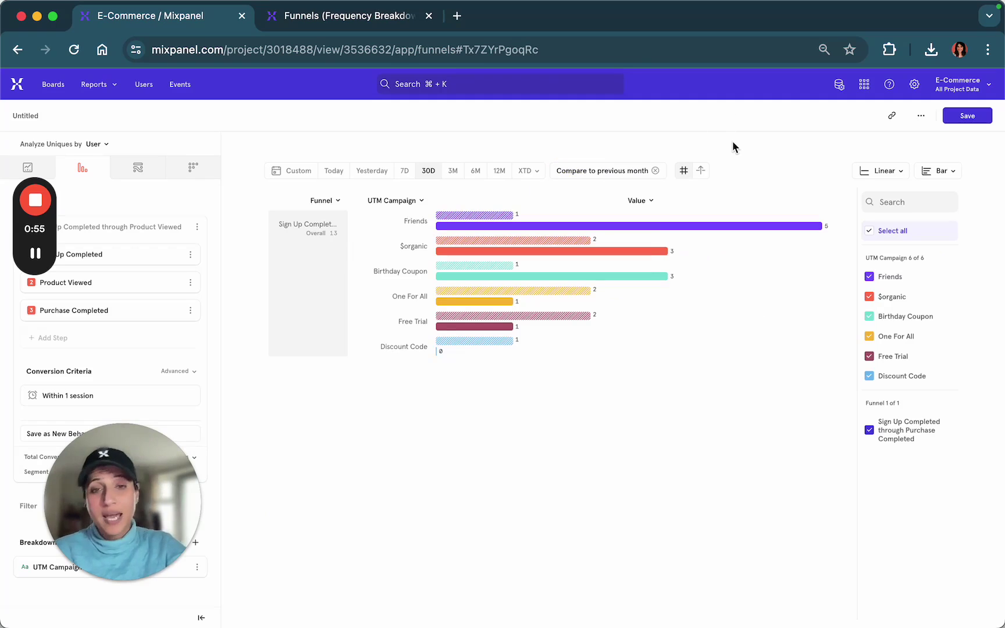
pyautogui.click(701, 171)
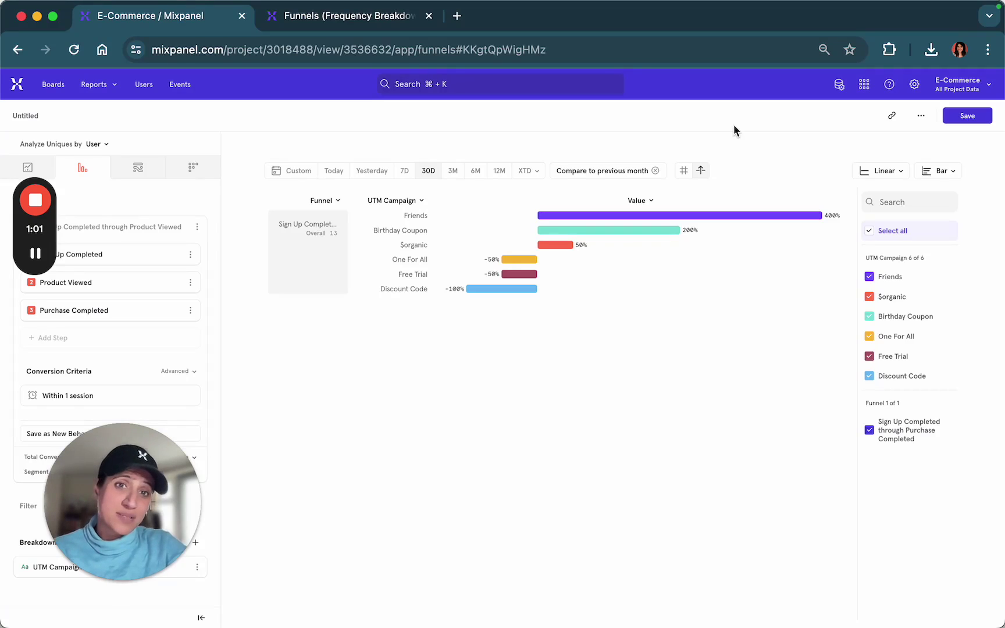
# Switch the chart to Metric and include all six campaign segments.
pyautogui.click(944, 169)
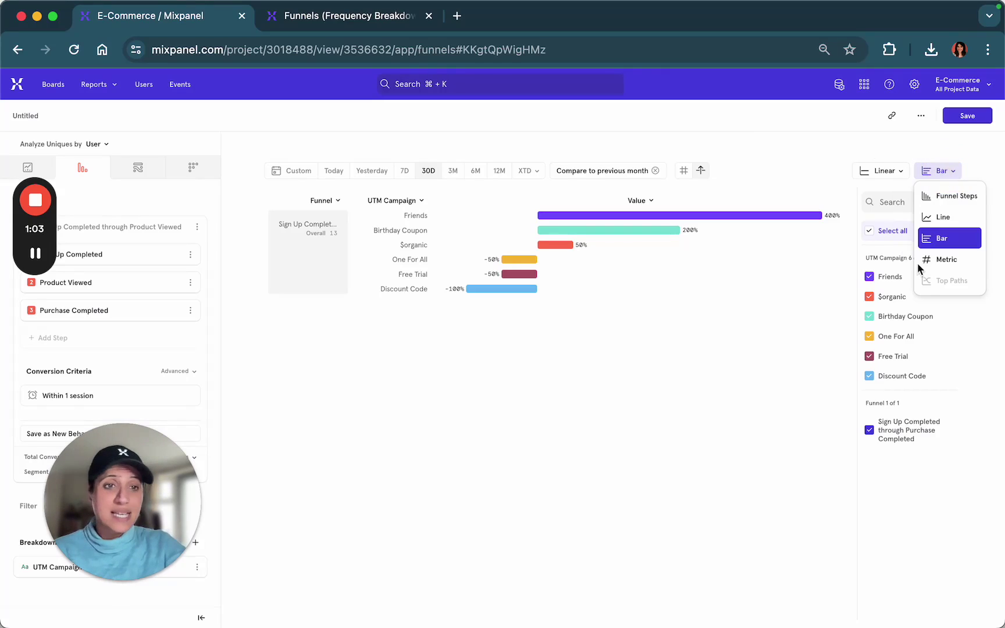
pyautogui.click(944, 262)
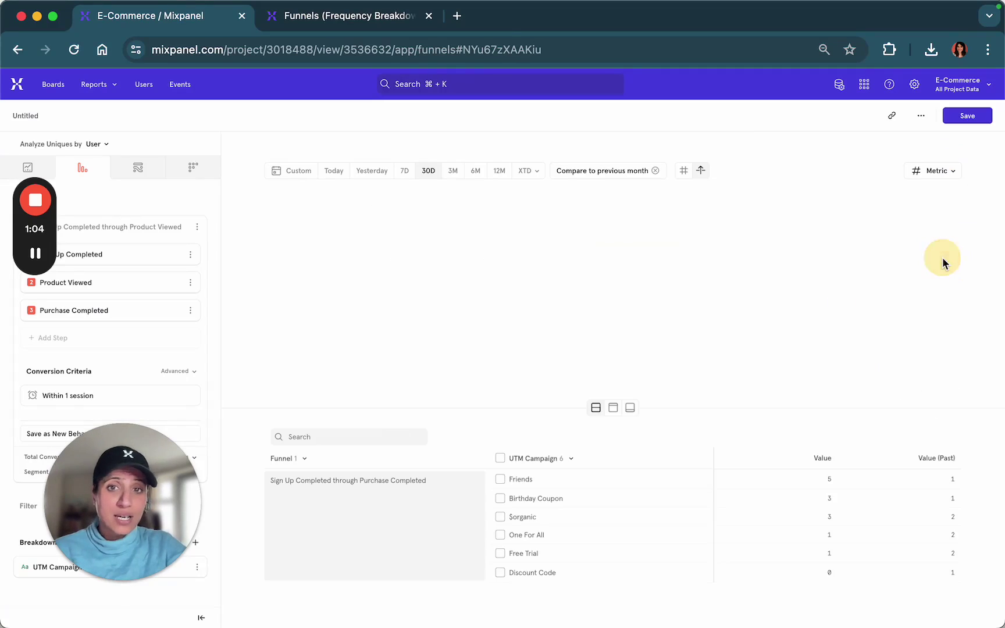
pyautogui.click(500, 459)
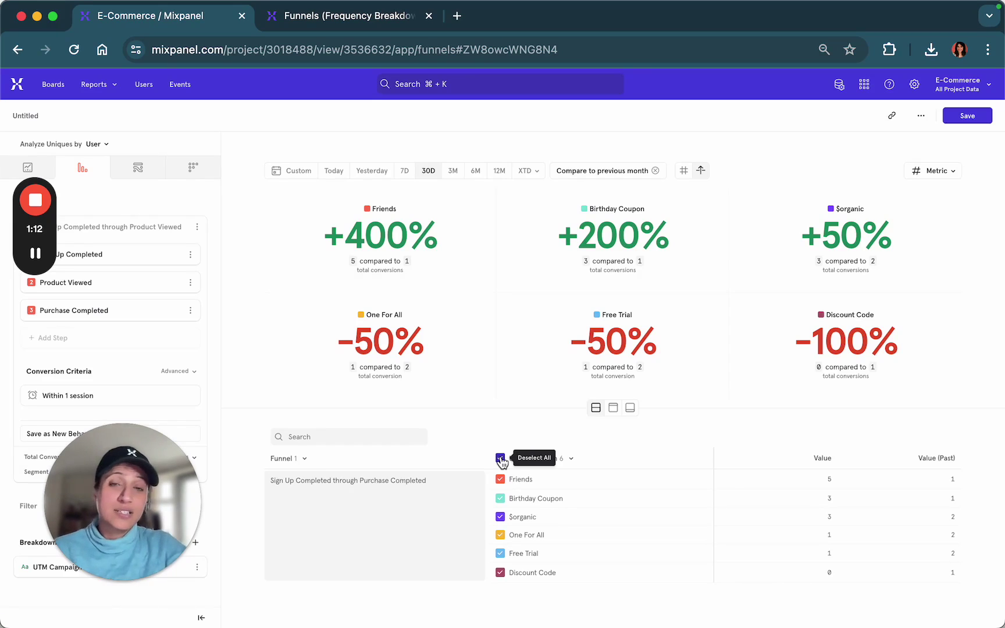
pyautogui.moveTo(623, 317)
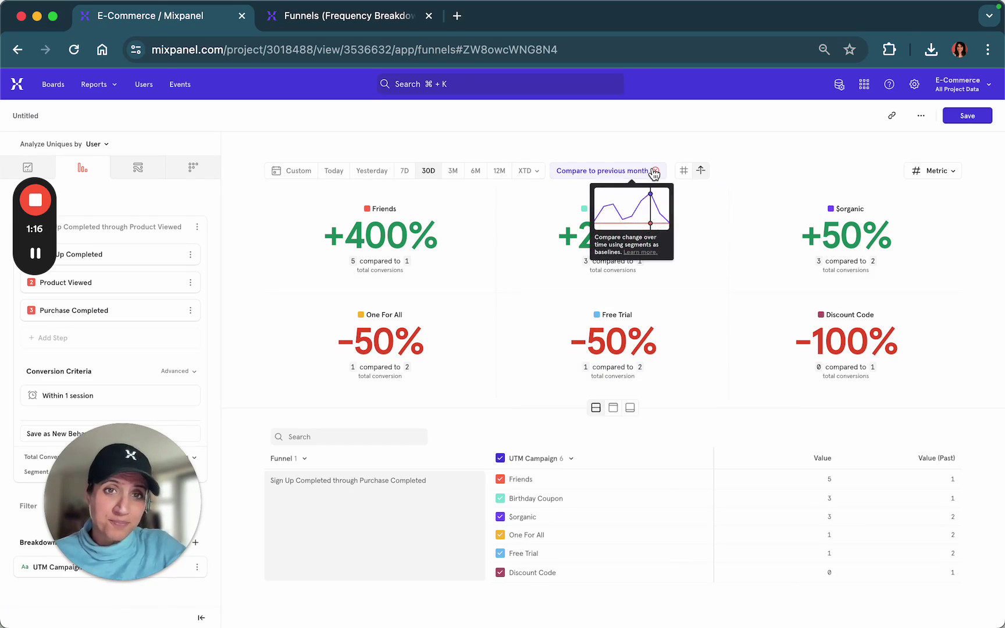
# Return to a Bar chart and remove the previous-month comparison.
pyautogui.click(941, 172)
pyautogui.click(933, 240)
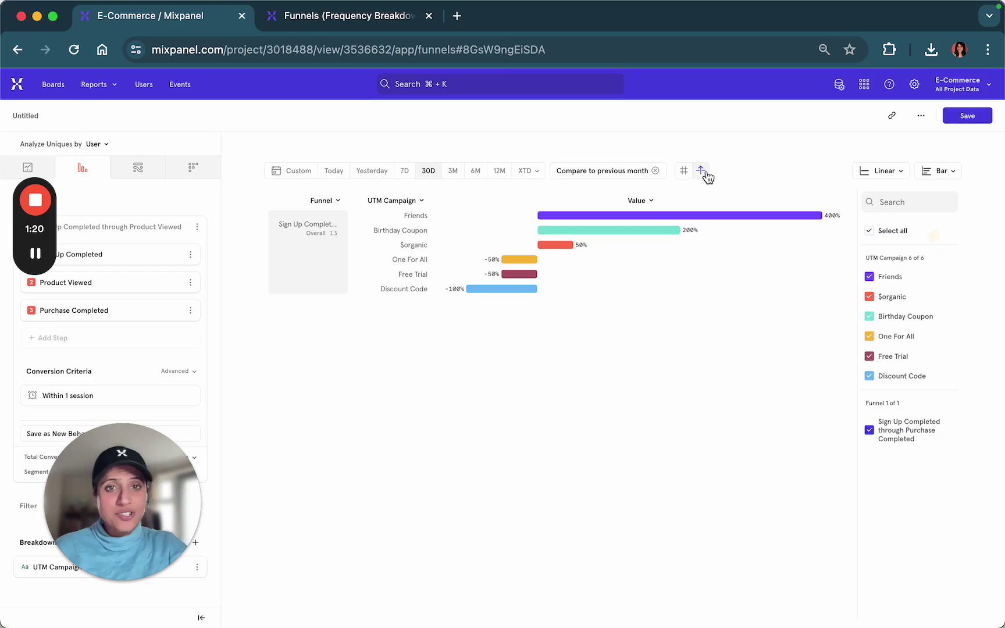
pyautogui.click(655, 170)
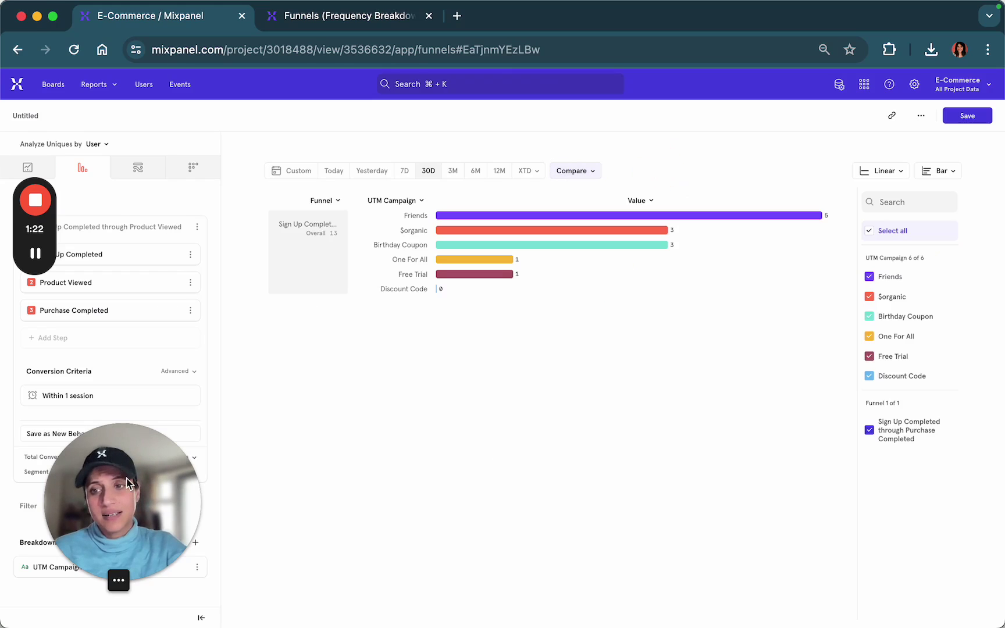
# Measure the funnel by unique users instead of total conversions.
pyautogui.moveTo(129, 482); pyautogui.dragTo(420, 449)
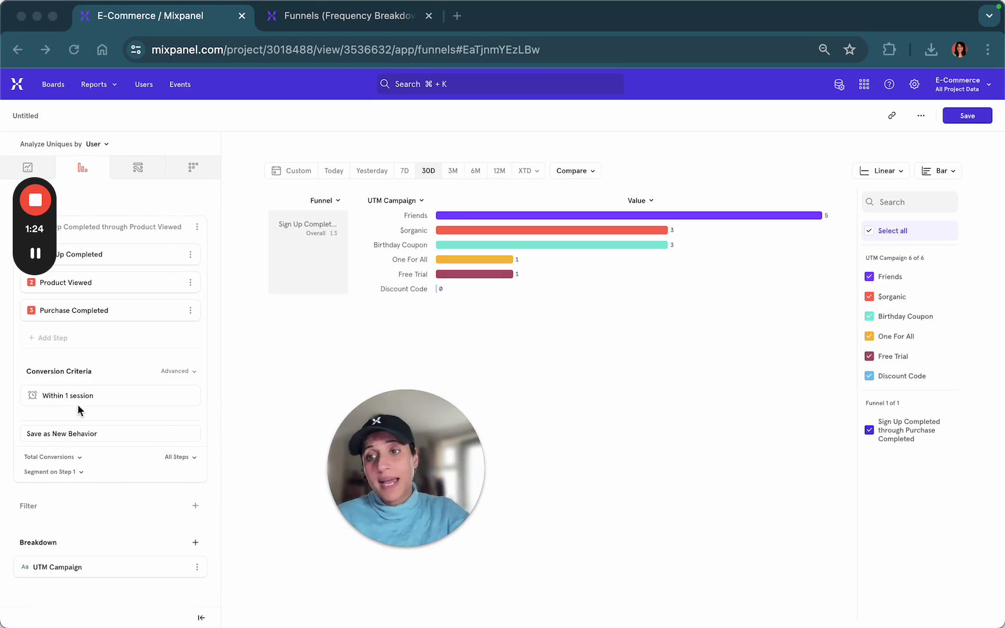
pyautogui.click(42, 458)
pyautogui.click(41, 459)
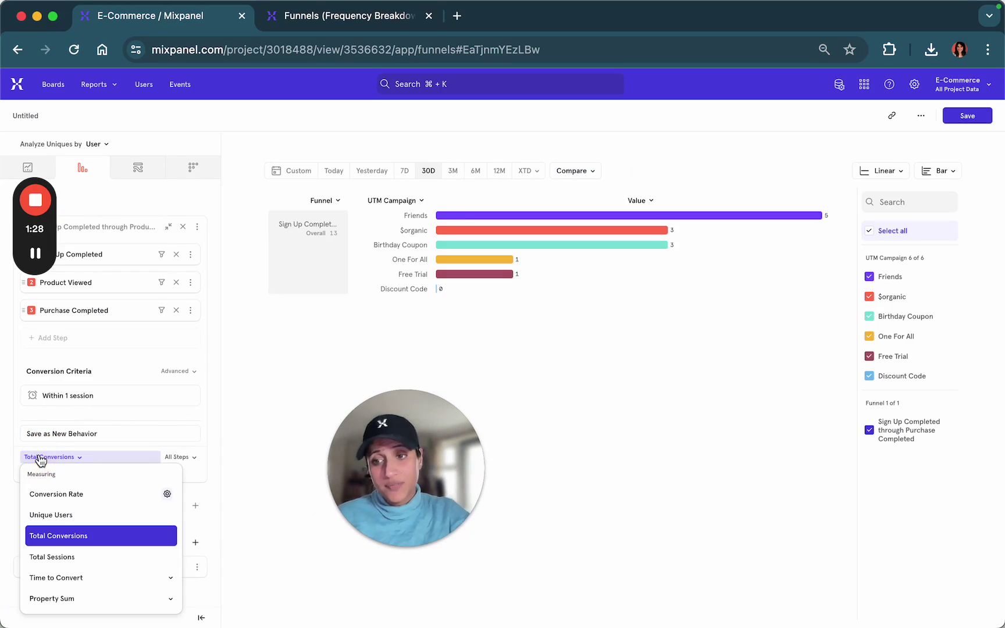
pyautogui.click(60, 519)
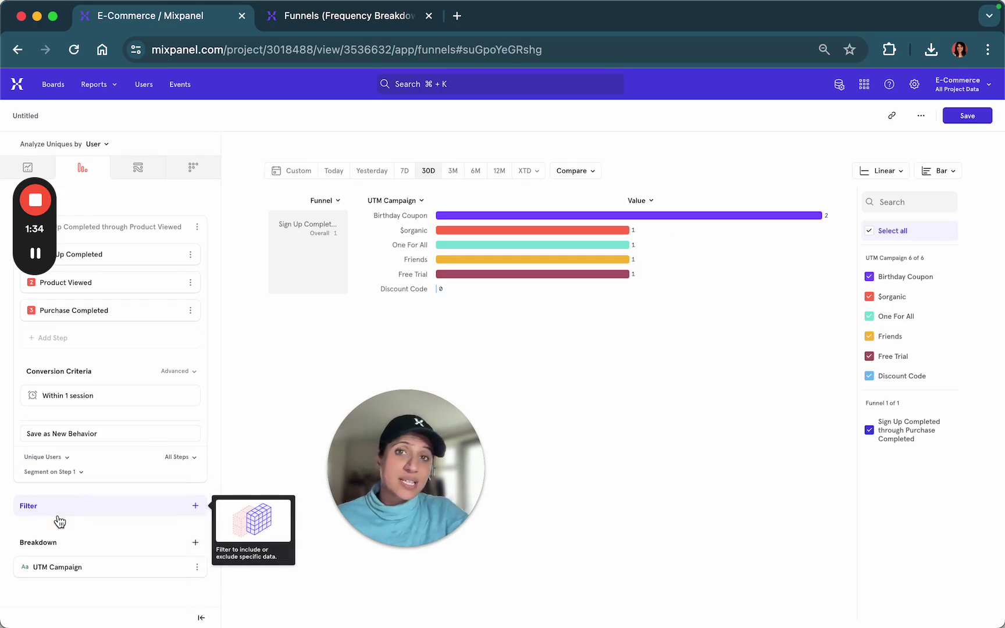
# Measure time to convert, changing the aggregation from Average to Median.
pyautogui.click(49, 459)
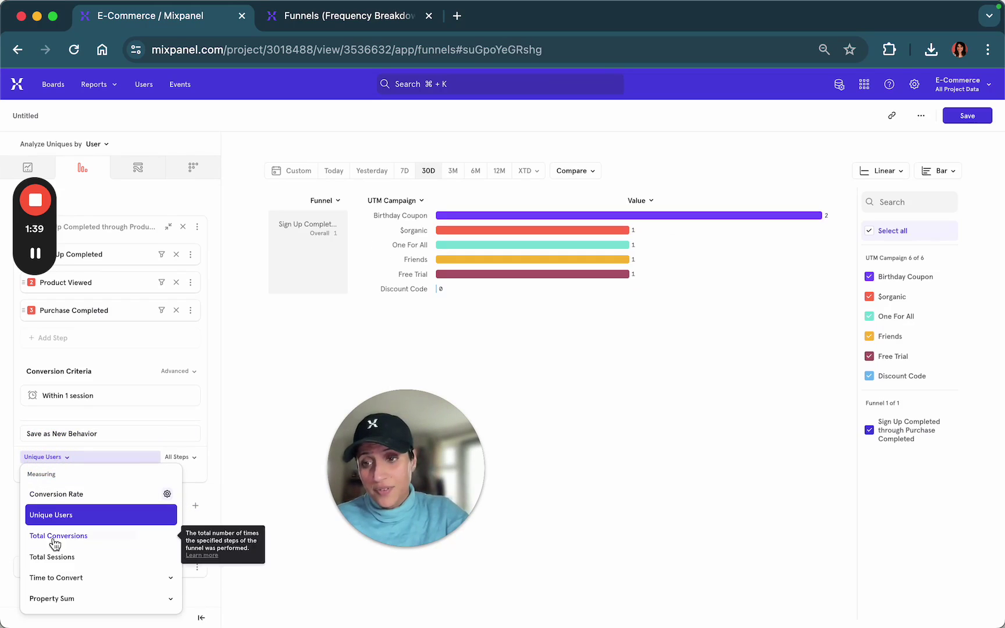
pyautogui.click(61, 579)
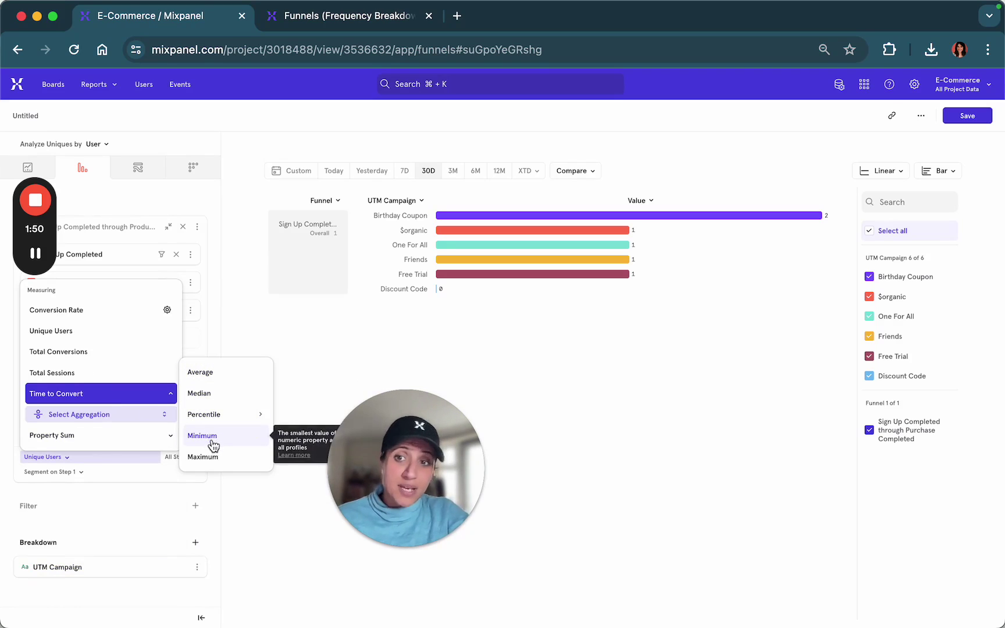
pyautogui.click(205, 377)
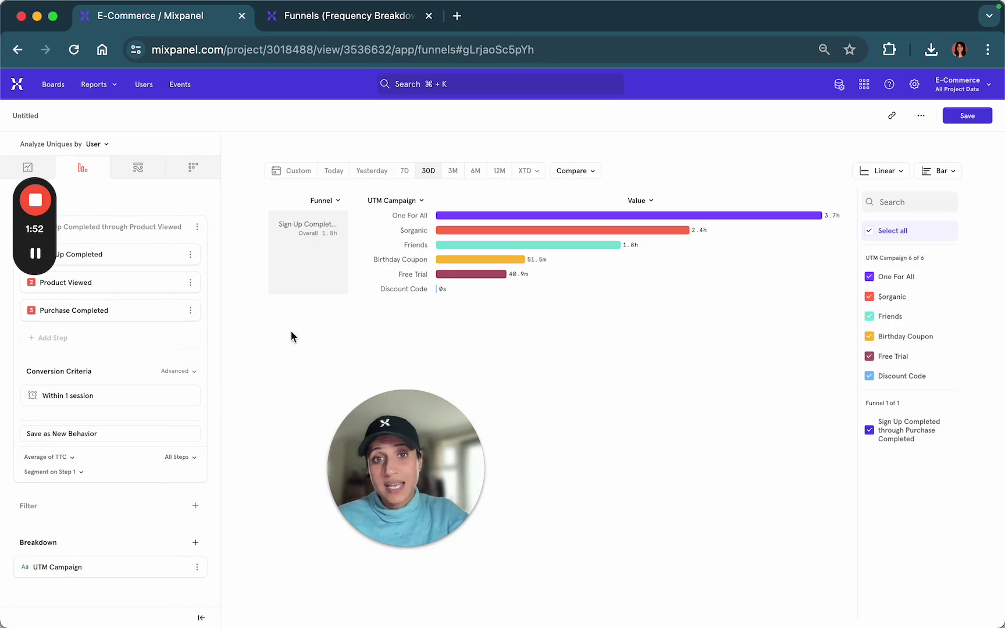
pyautogui.click(46, 461)
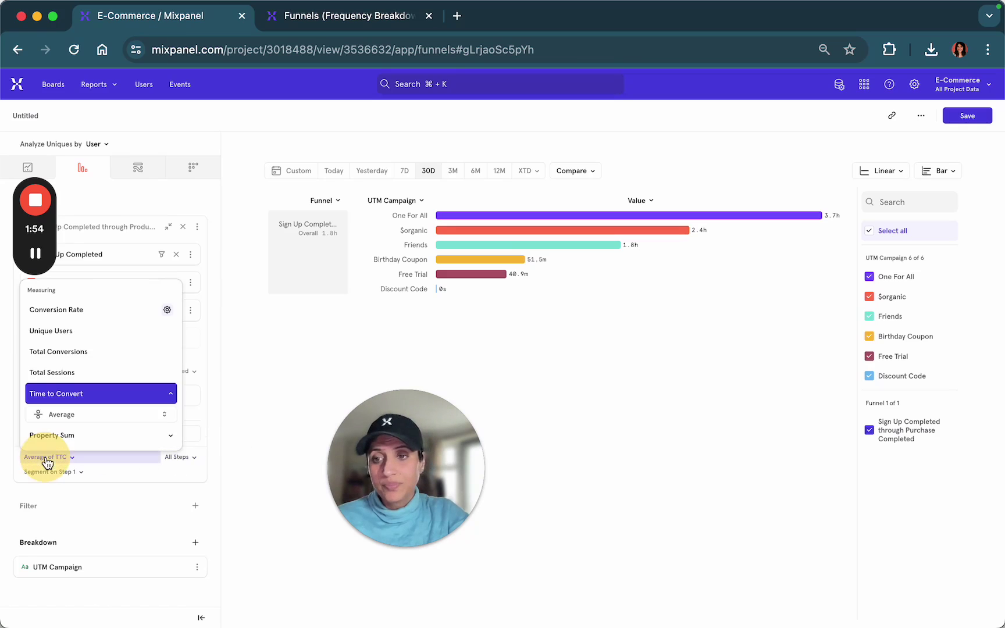
pyautogui.click(154, 420)
pyautogui.click(225, 393)
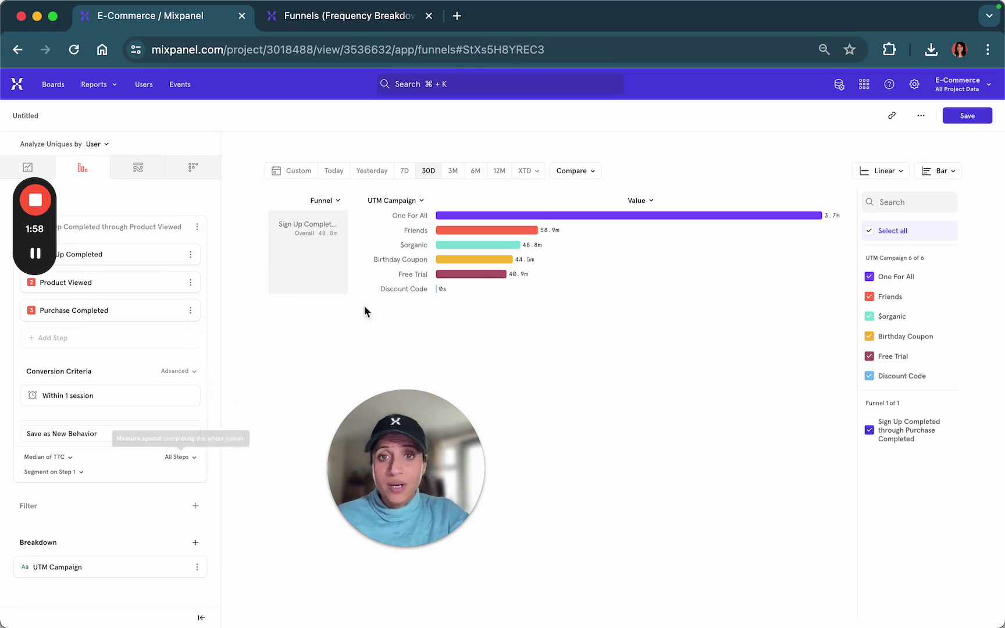
pyautogui.click(937, 170)
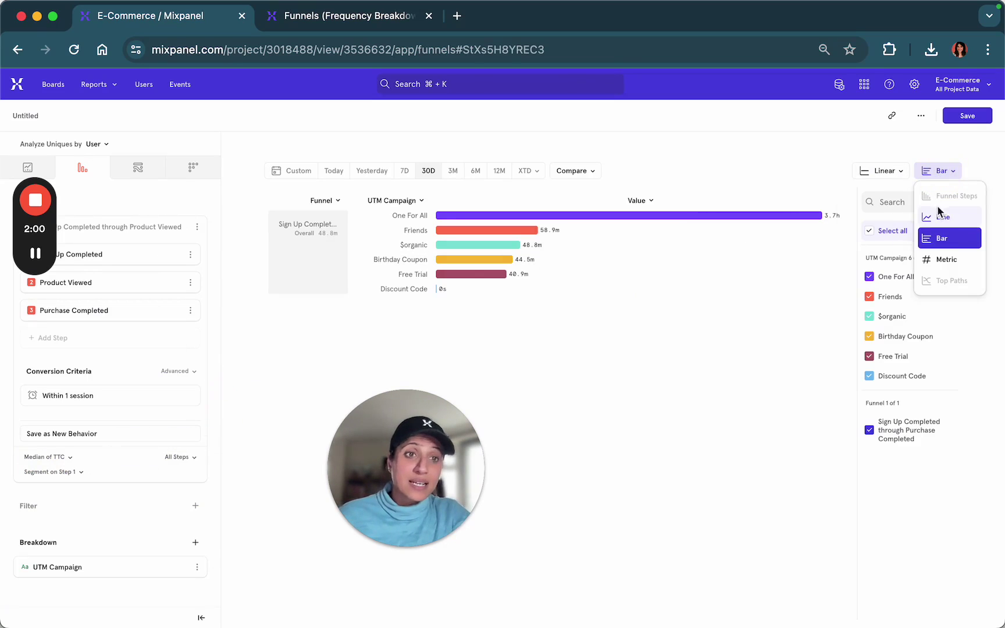
pyautogui.click(942, 216)
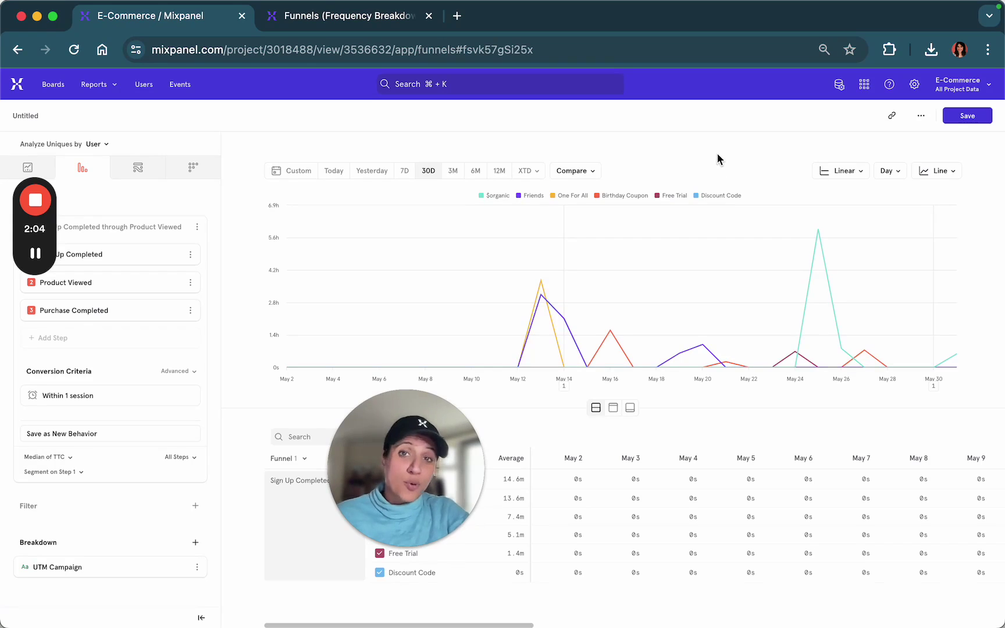
pyautogui.moveTo(365, 529)
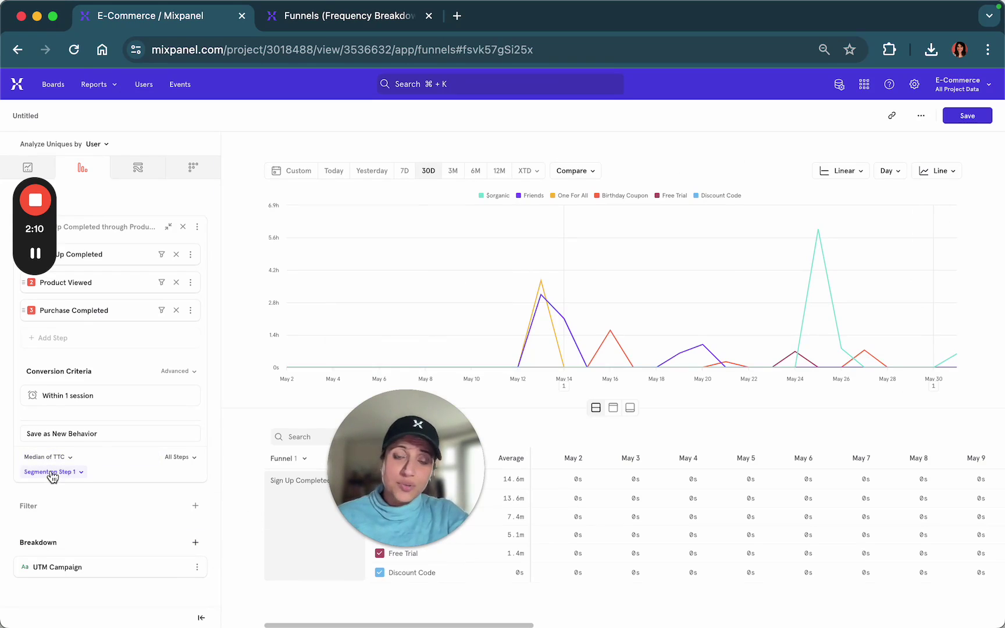
pyautogui.click(951, 173)
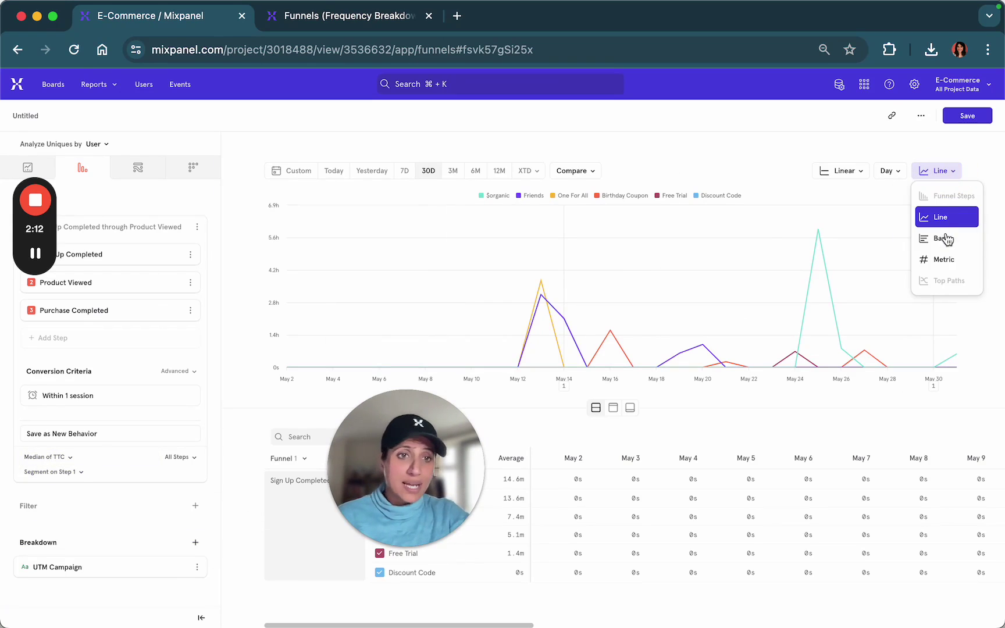
pyautogui.click(948, 243)
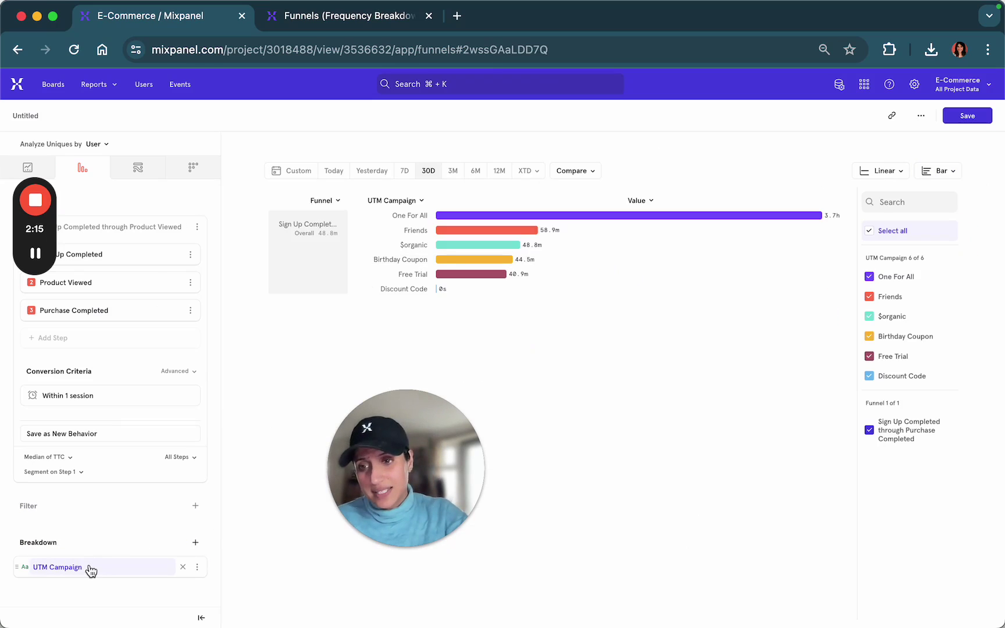
# Replace the UTM Campaign breakdown with Frequency per User of Product Viewed.
pyautogui.click(183, 568)
pyautogui.click(196, 529)
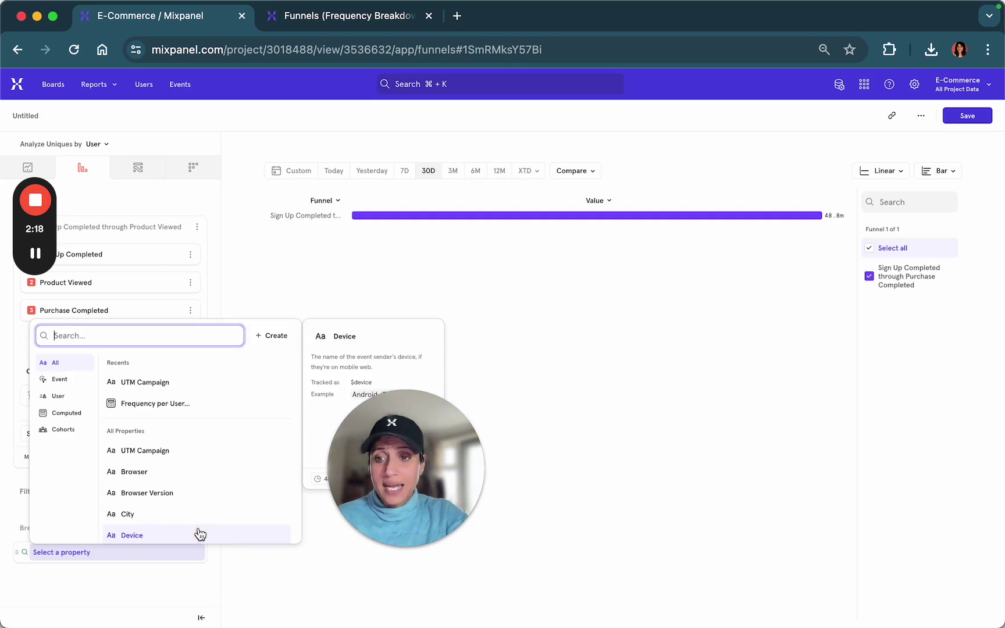
pyautogui.click(170, 407)
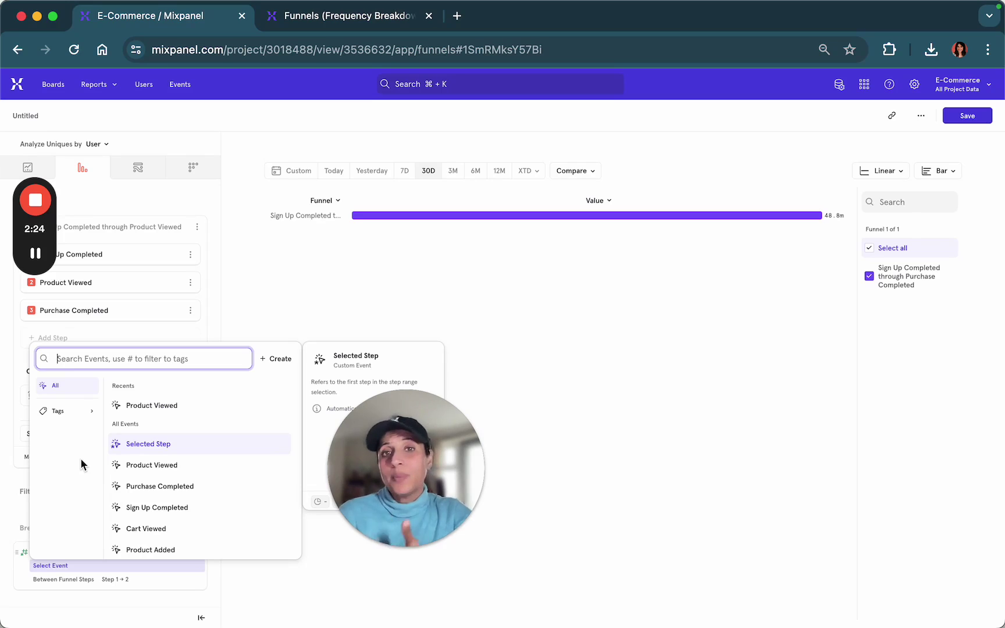
pyautogui.click(160, 405)
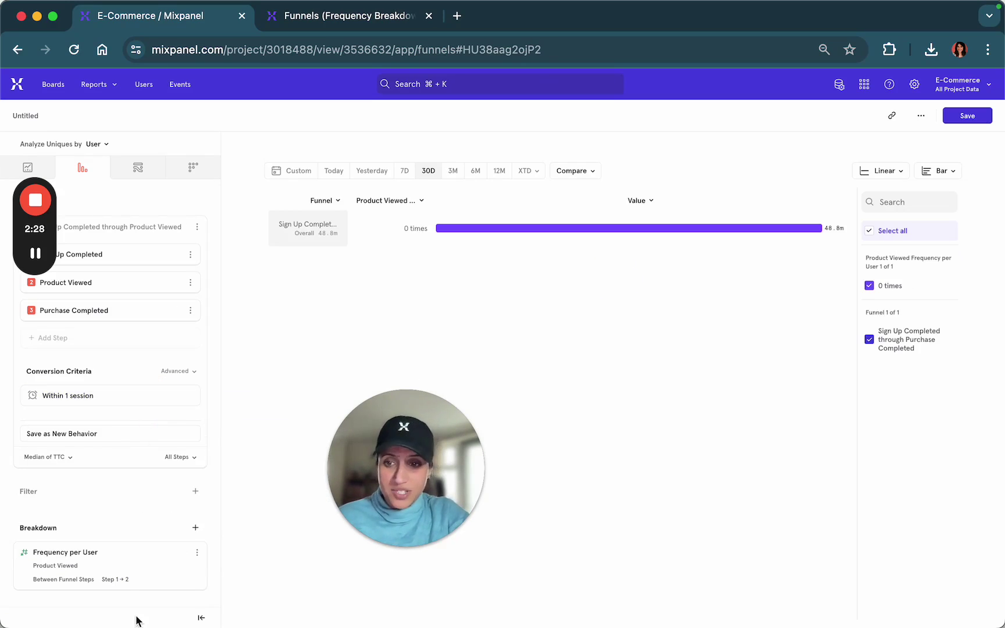
# Count Product Viewed frequency only between funnel steps 2 and 3.
pyautogui.click(121, 581)
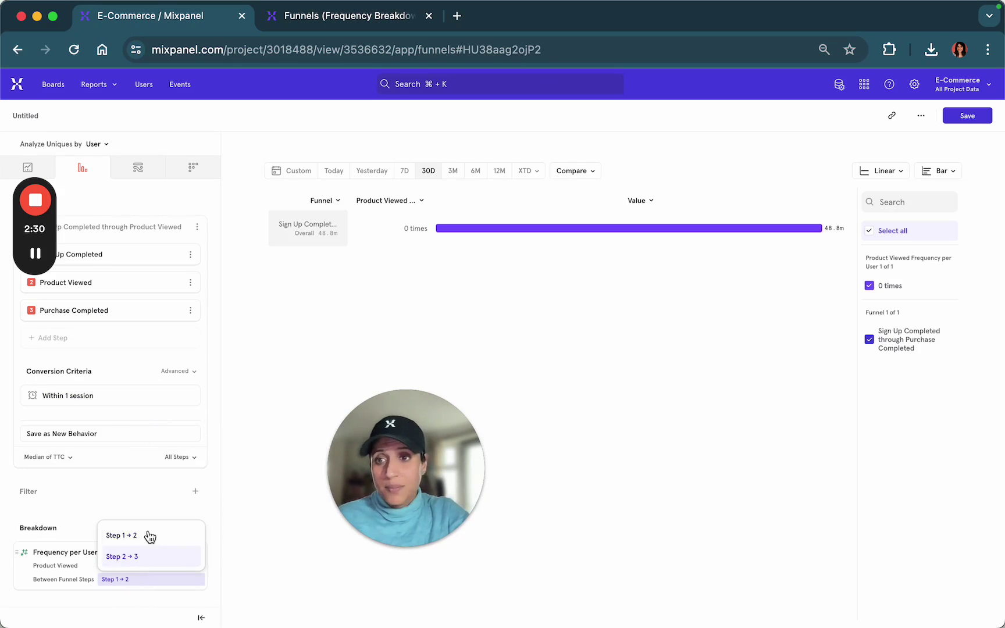
pyautogui.click(130, 562)
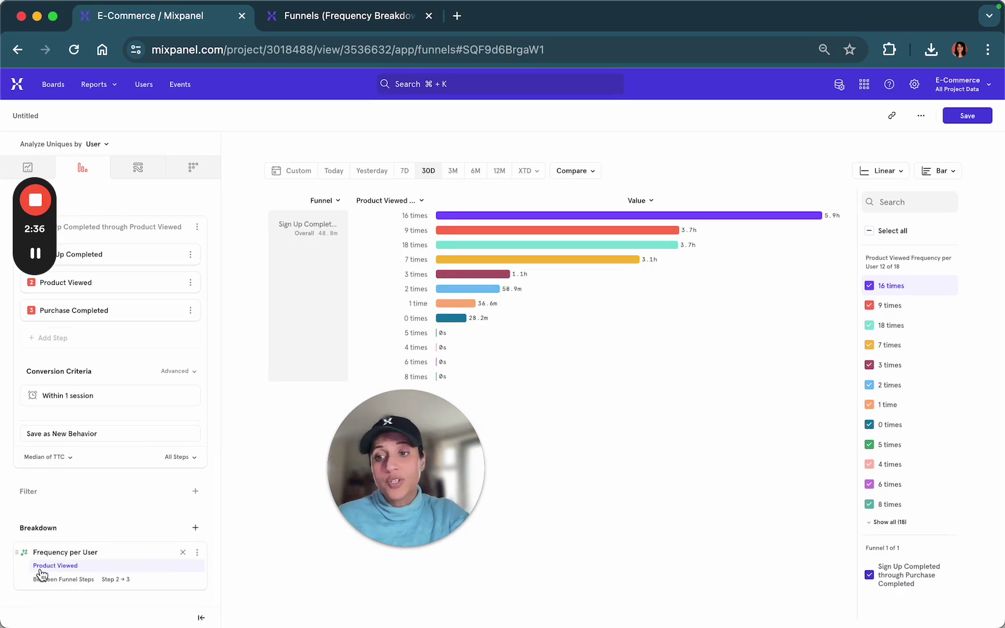
pyautogui.moveTo(55, 575)
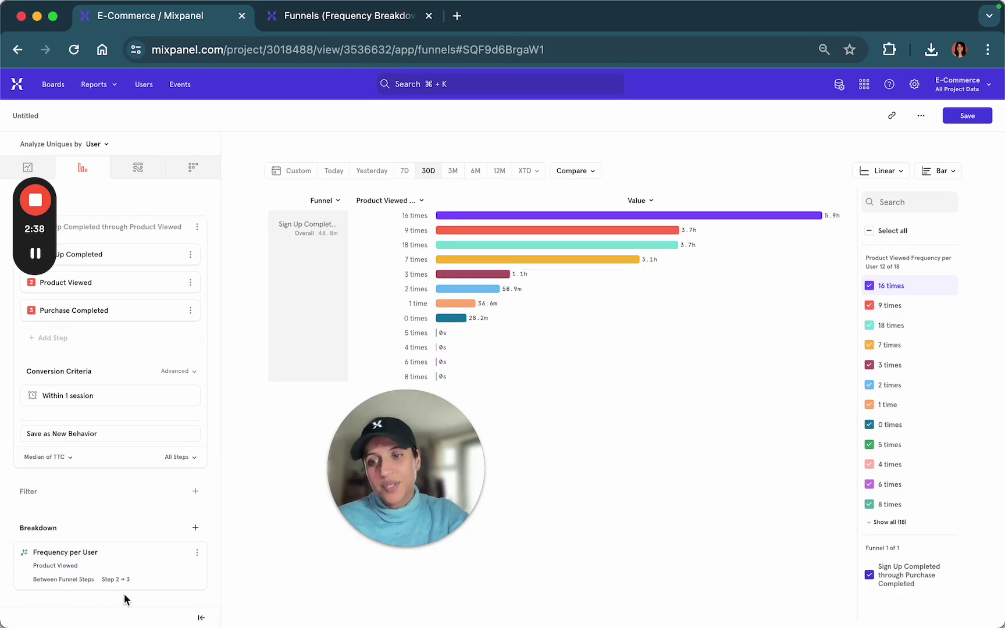
pyautogui.moveTo(413, 479); pyautogui.dragTo(271, 538)
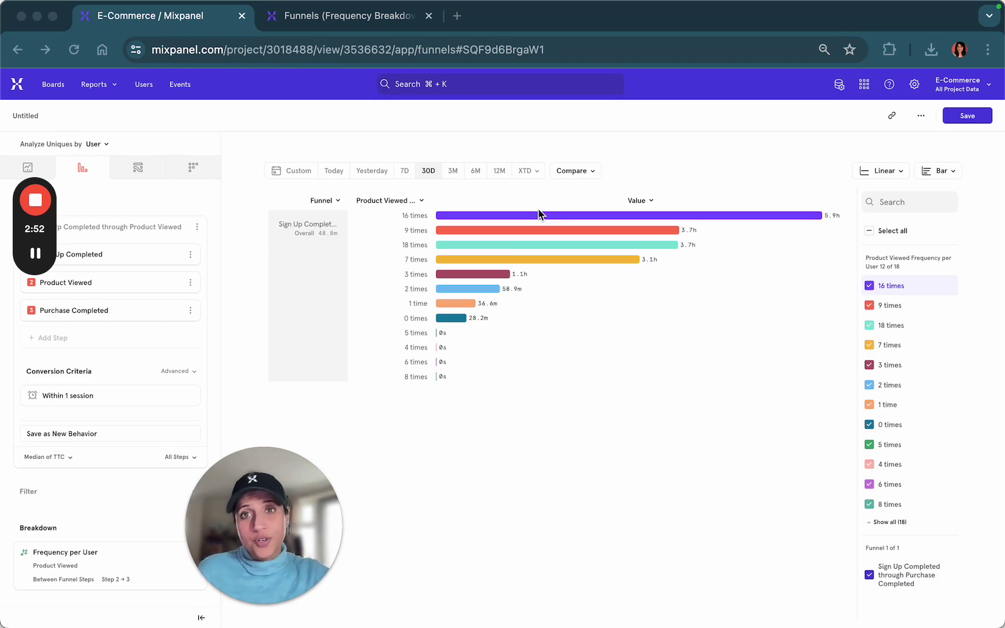
# Leave the title Untitled, dismiss the Save choices, and open the report options menu.
pyautogui.click(29, 117)
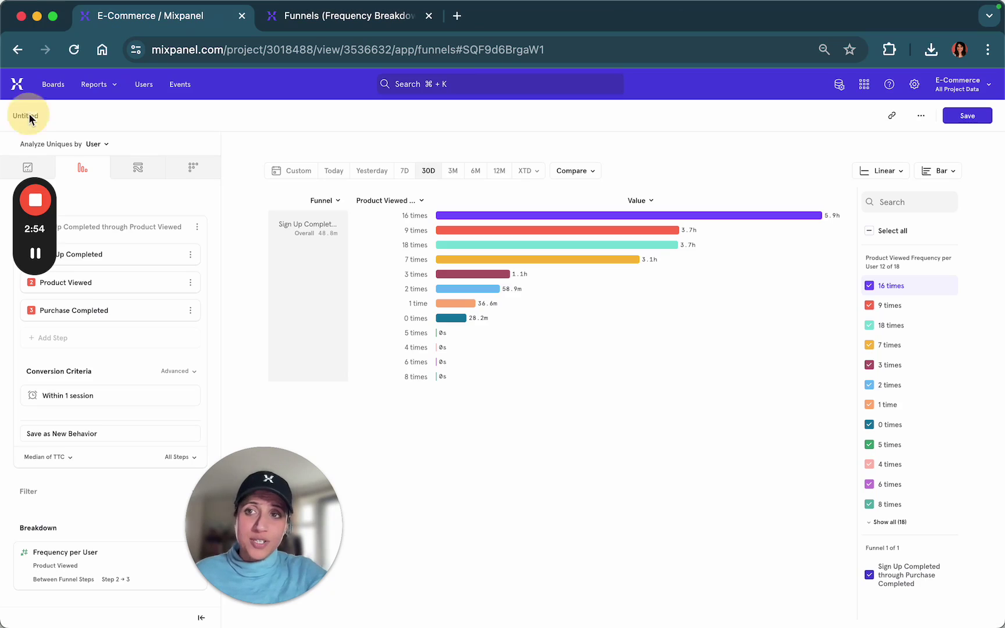
pyautogui.click(29, 115)
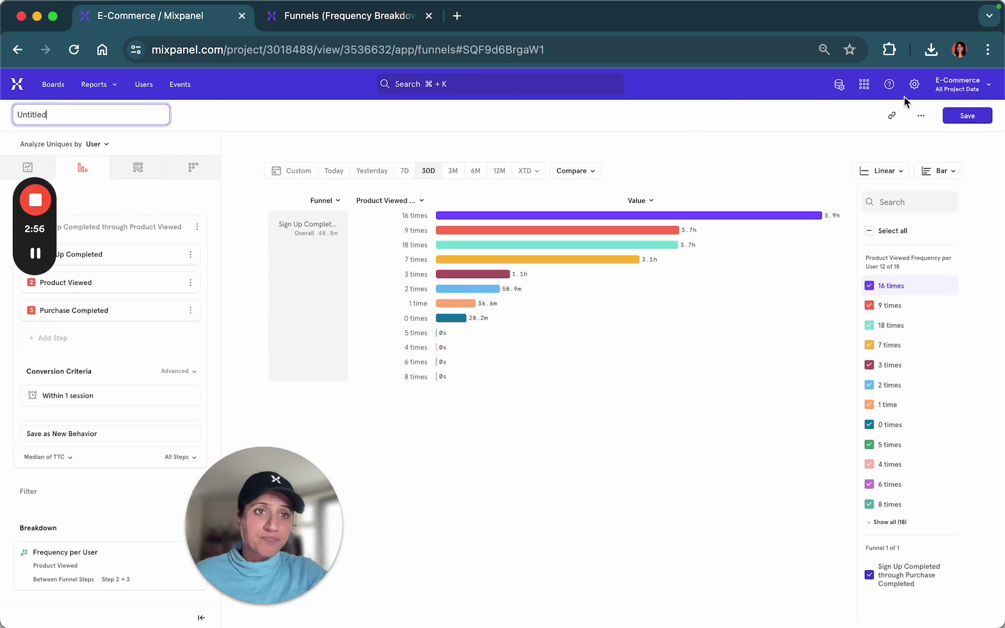
pyautogui.click(965, 119)
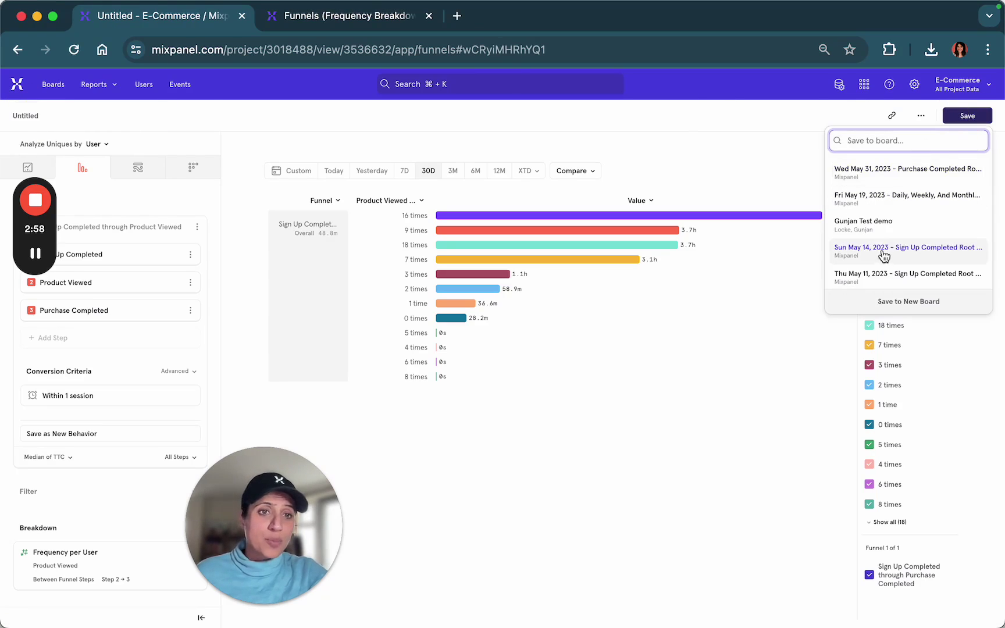
pyautogui.click(749, 124)
pyautogui.click(921, 117)
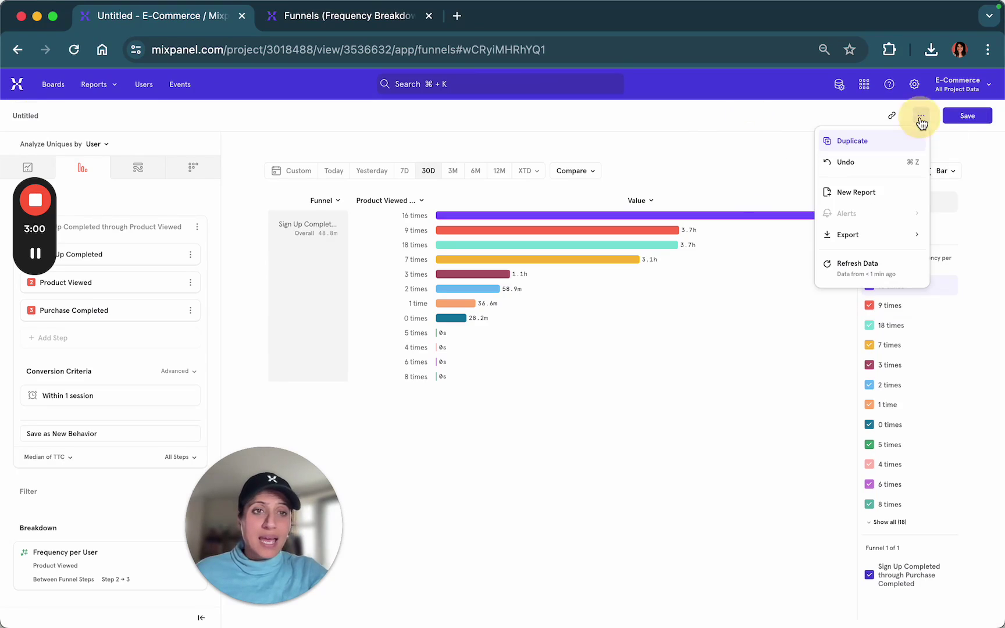